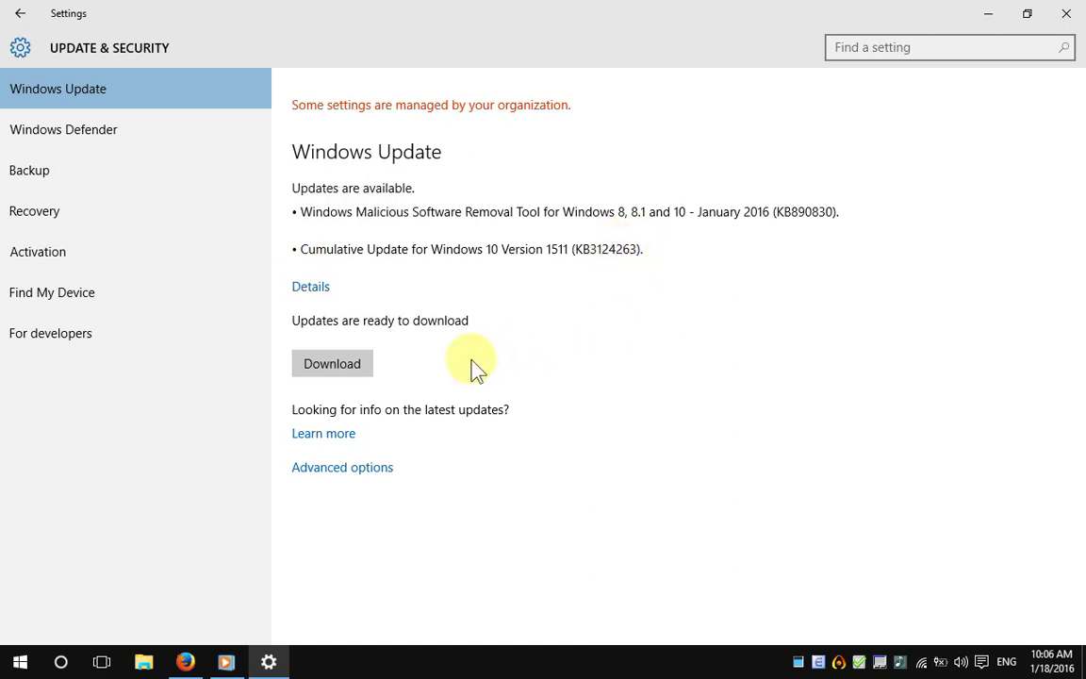
# - Try the option to receive updates for other Microsoft products in the advanced Windows Update options
pyautogui.click(367, 468)
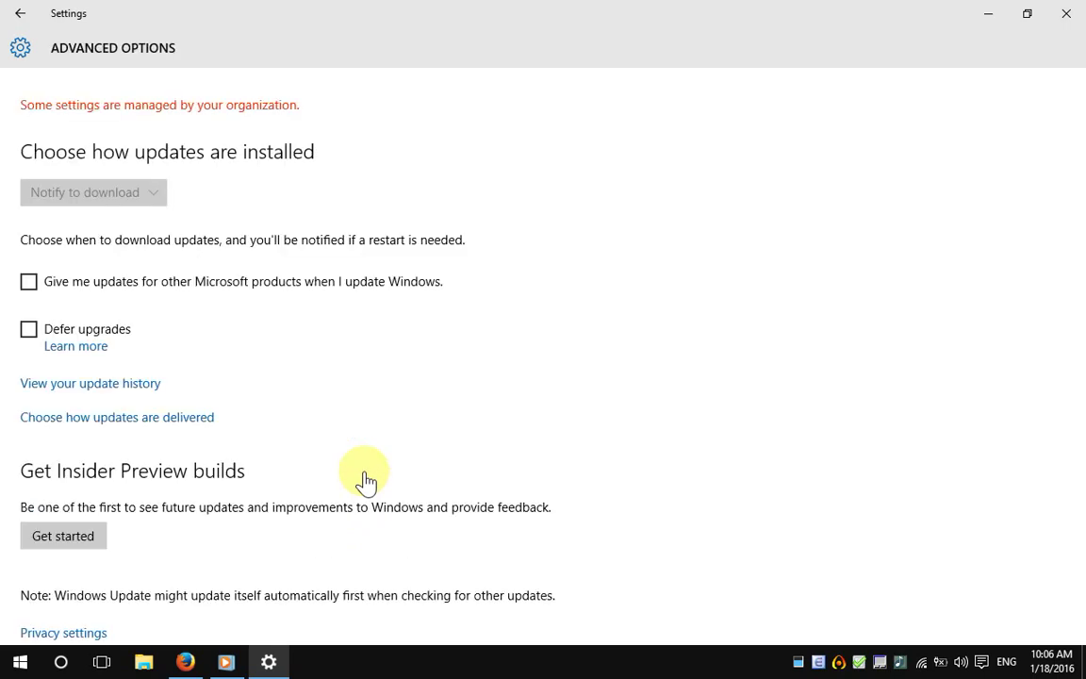
pyautogui.click(30, 288)
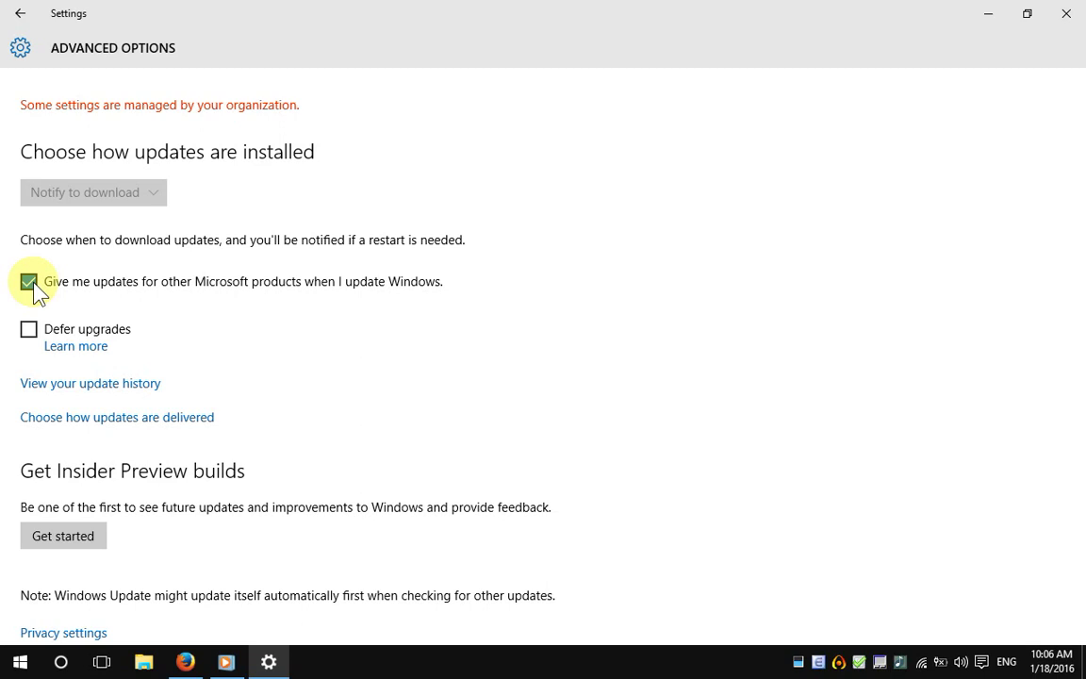
pyautogui.click(31, 287)
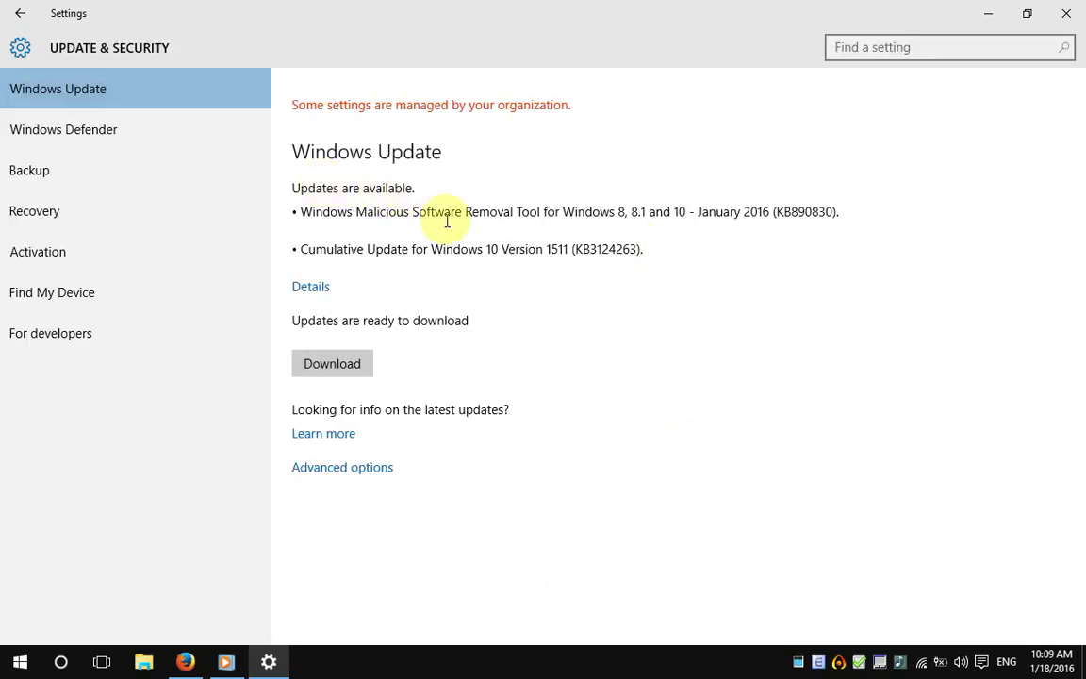
# - Examine the available updates KB890830 and KB3124263 listed on the Windows Update page
pyautogui.moveTo(307, 213); pyautogui.dragTo(837, 212)
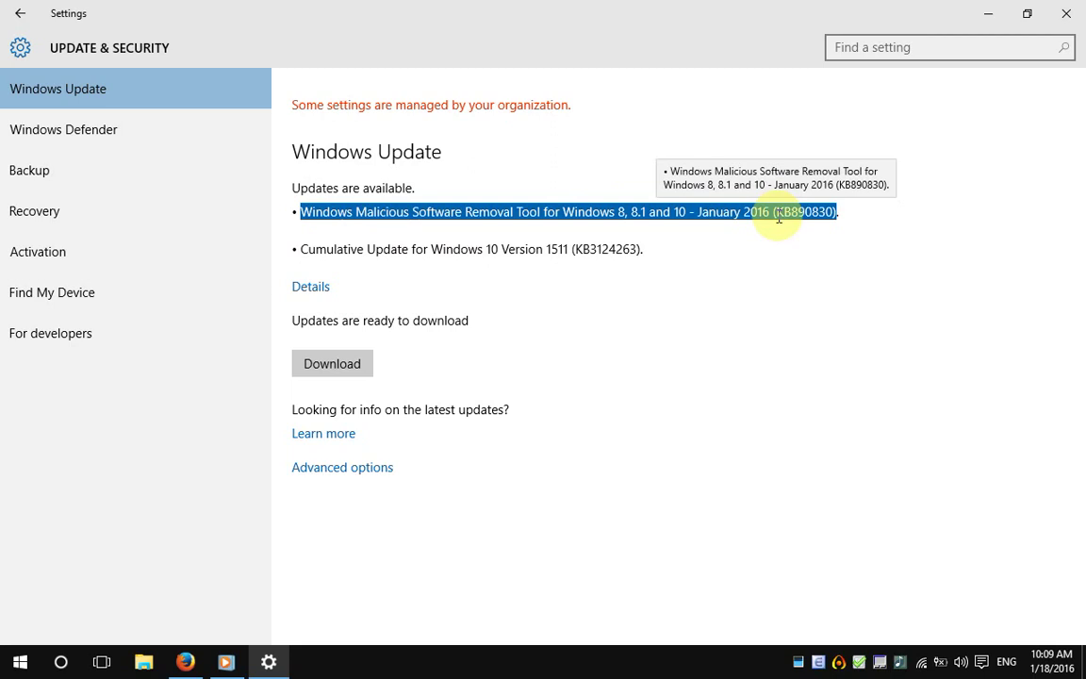
pyautogui.moveTo(296, 250); pyautogui.dragTo(659, 257)
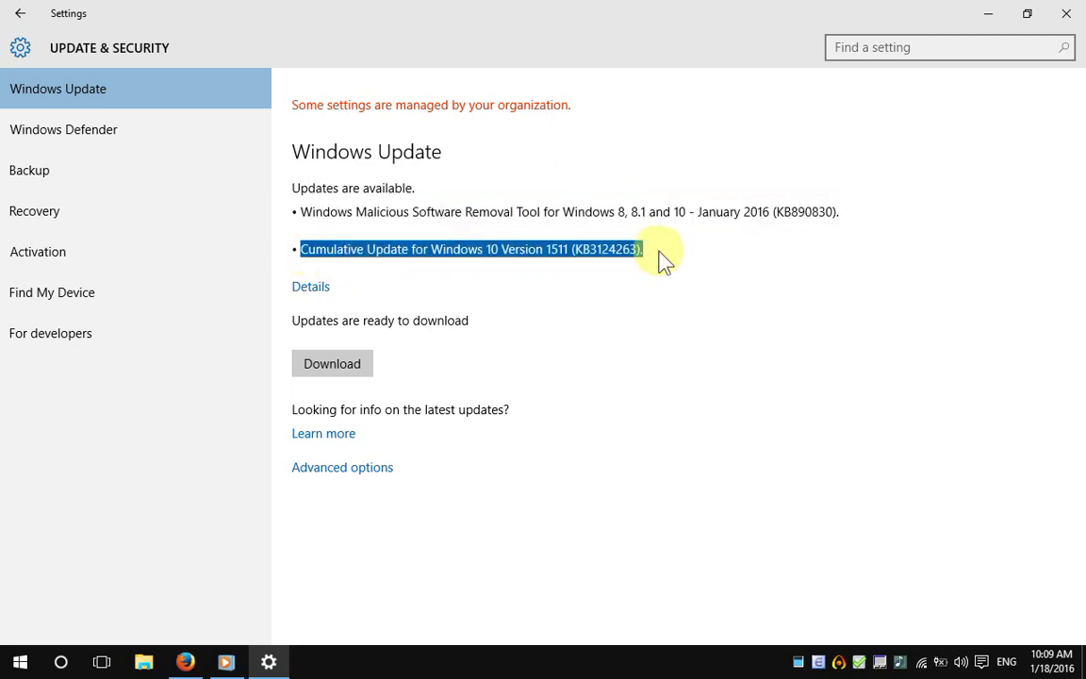
pyautogui.click(379, 218)
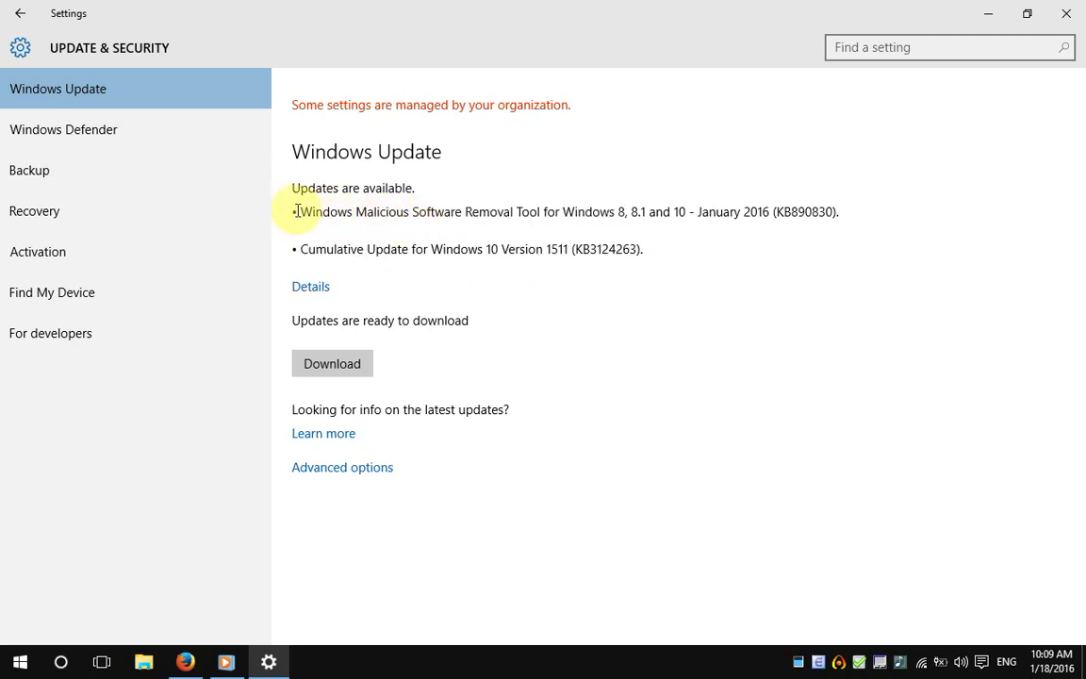
pyautogui.moveTo(297, 211); pyautogui.dragTo(839, 213)
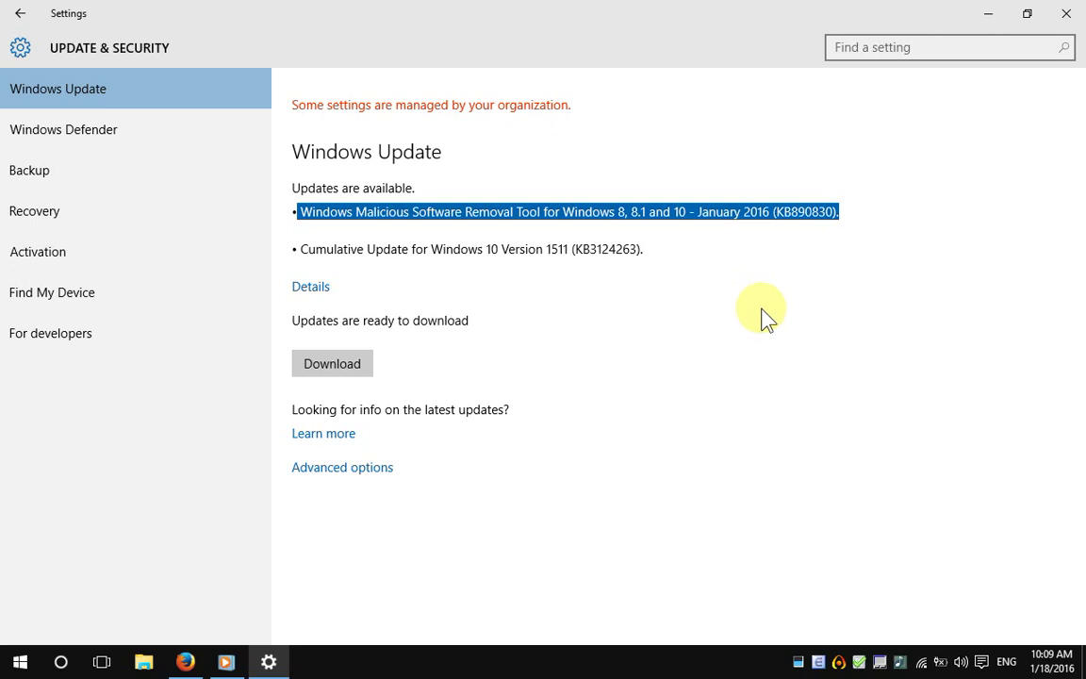
pyautogui.click(759, 306)
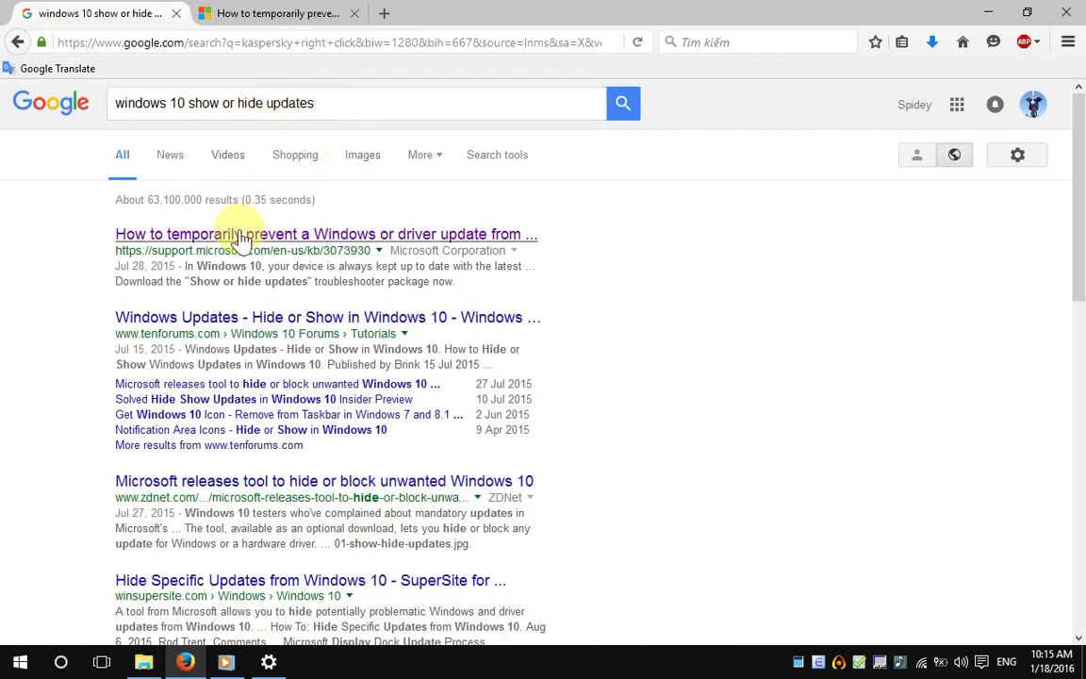
# - Switch to Firefox and find the "Show or hide updates" troubleshooter download in Microsoft's support article 3073930
pyautogui.click(284, 16)
pyautogui.click(400, 322)
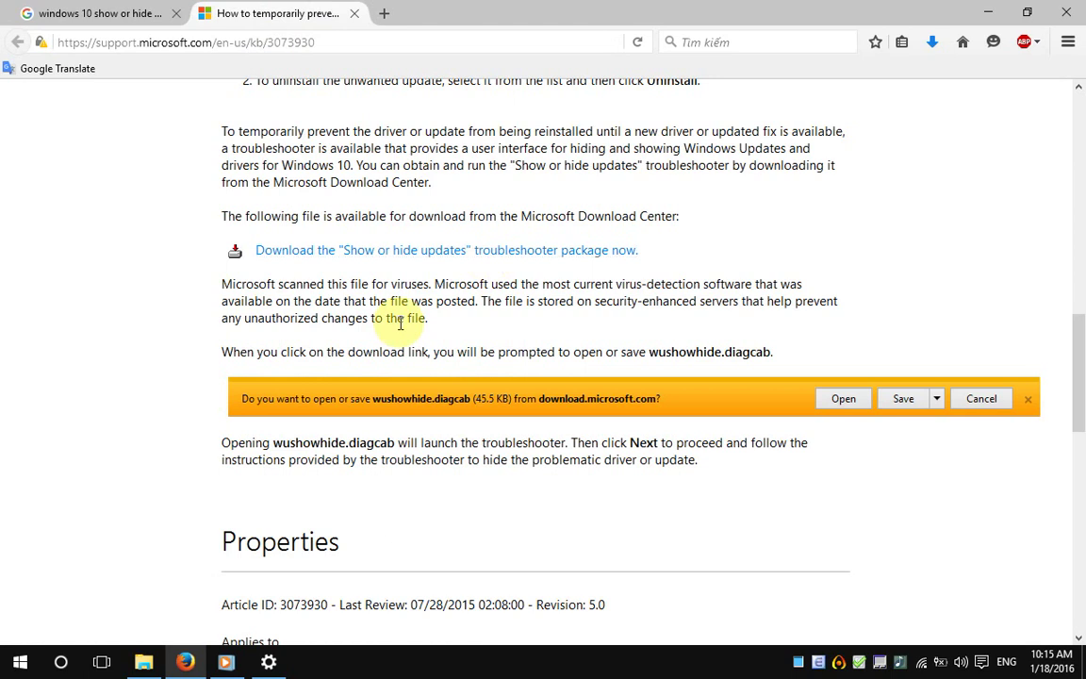
pyautogui.press('Home')
pyautogui.scroll(-10, 412, 334)
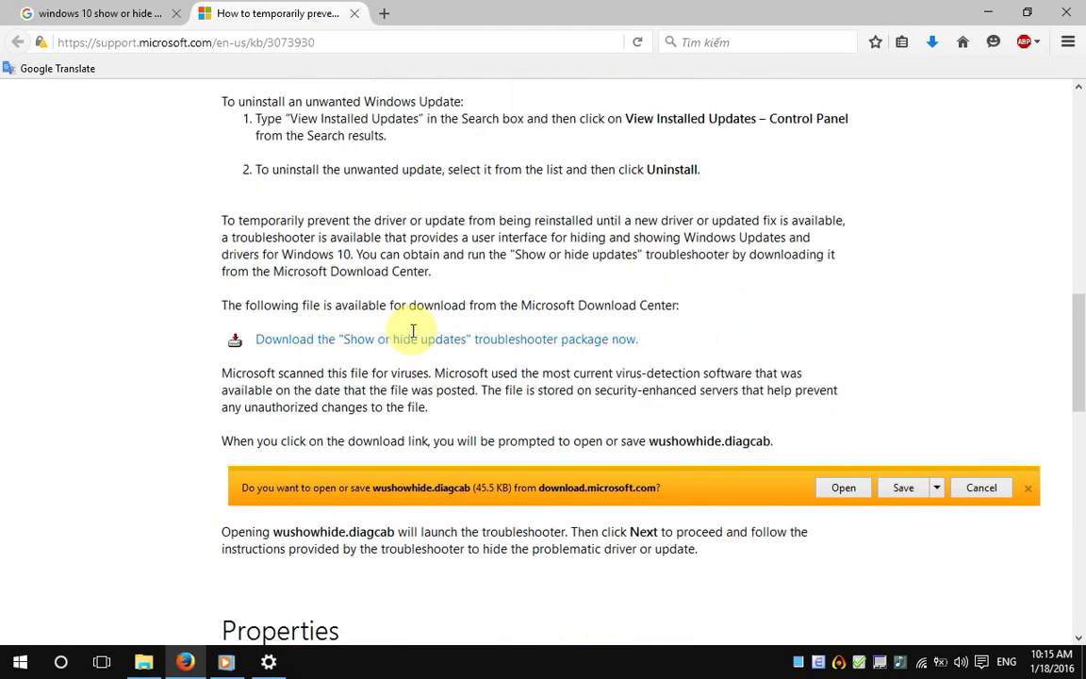
pyautogui.scroll(-2, 412, 331)
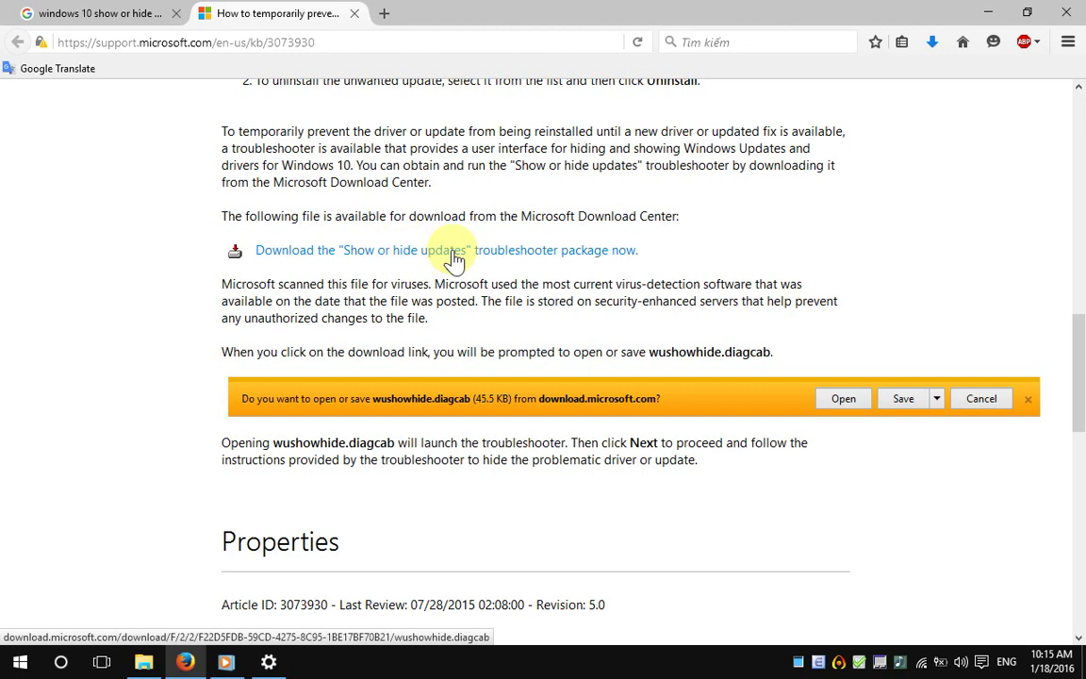
# - Run wushowhide.diagcab from the Downloads folder and have the troubleshooter search for updates
pyautogui.click(143, 662)
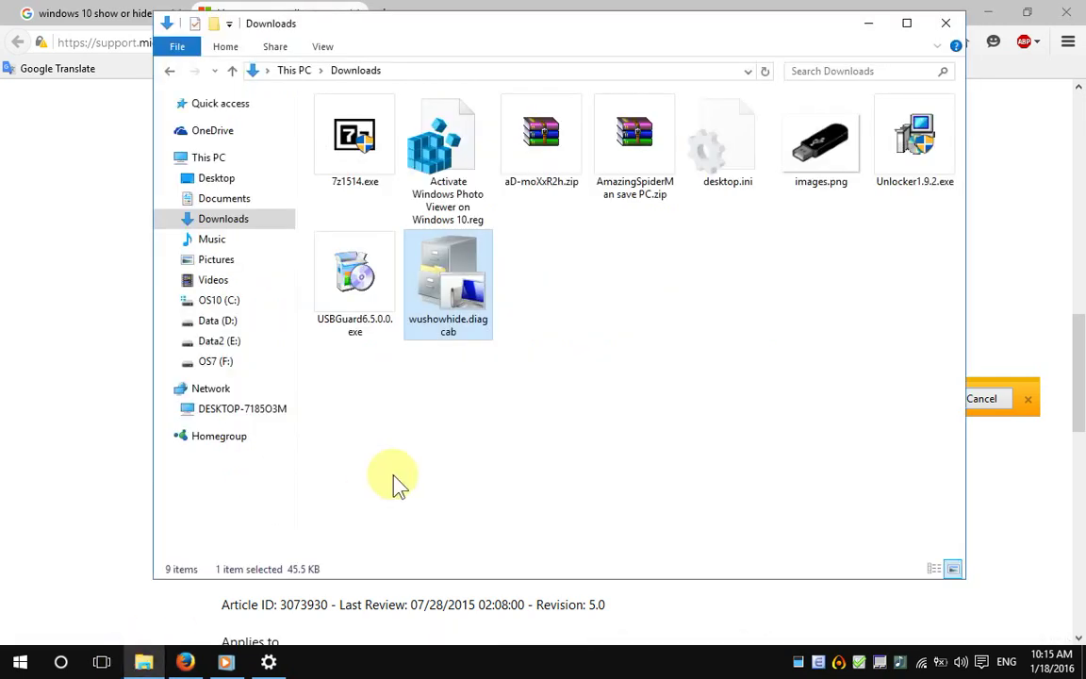
pyautogui.click(450, 293)
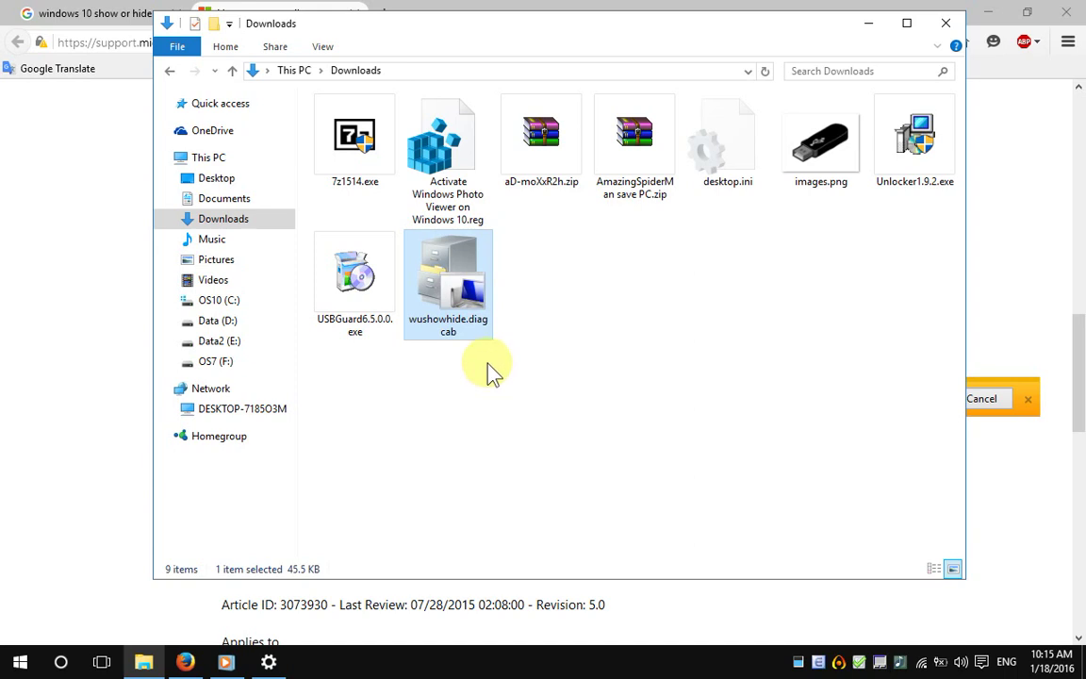
pyautogui.doubleClick(467, 294)
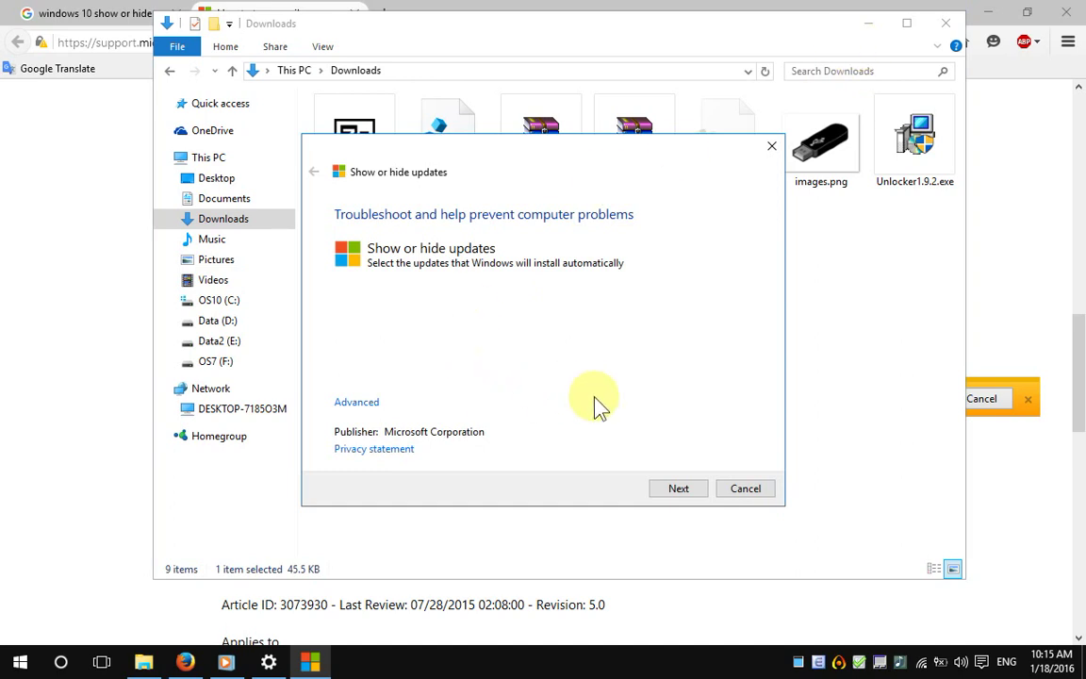
pyautogui.click(675, 490)
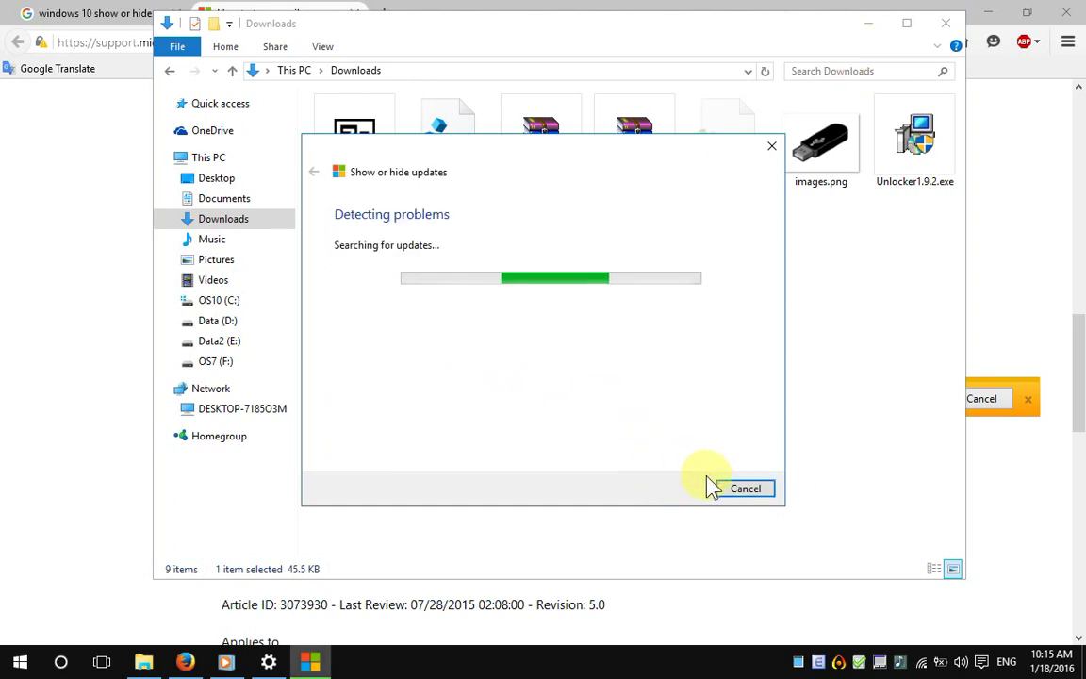
pyautogui.click(842, 662)
pyautogui.click(992, 637)
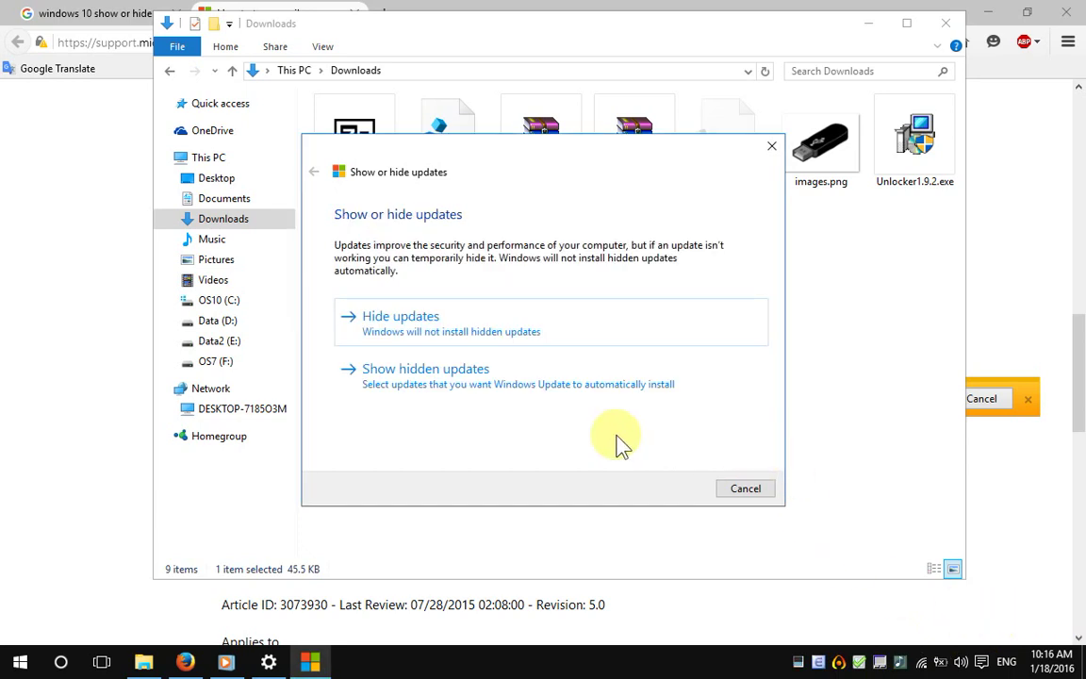
# - Hide the Windows Malicious Software Removal Tool update (KB890830) with the troubleshooter, comparing its name with the Windows Update list
pyautogui.click(471, 328)
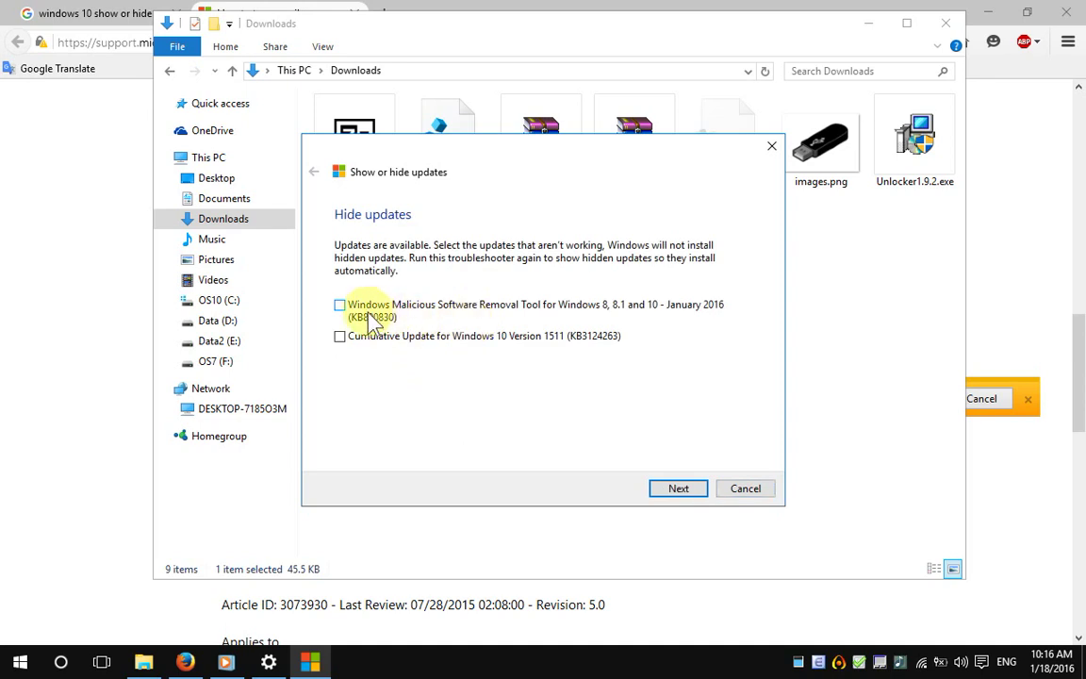
pyautogui.click(269, 663)
pyautogui.click(310, 662)
pyautogui.moveTo(525, 160); pyautogui.dragTo(466, 302)
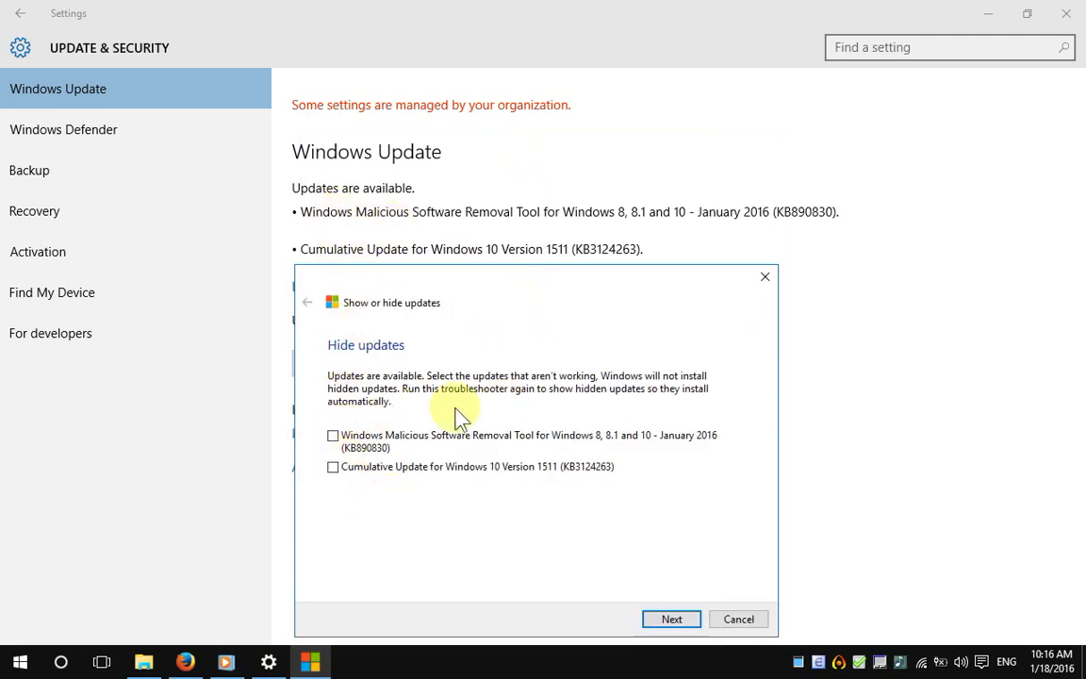
pyautogui.click(332, 437)
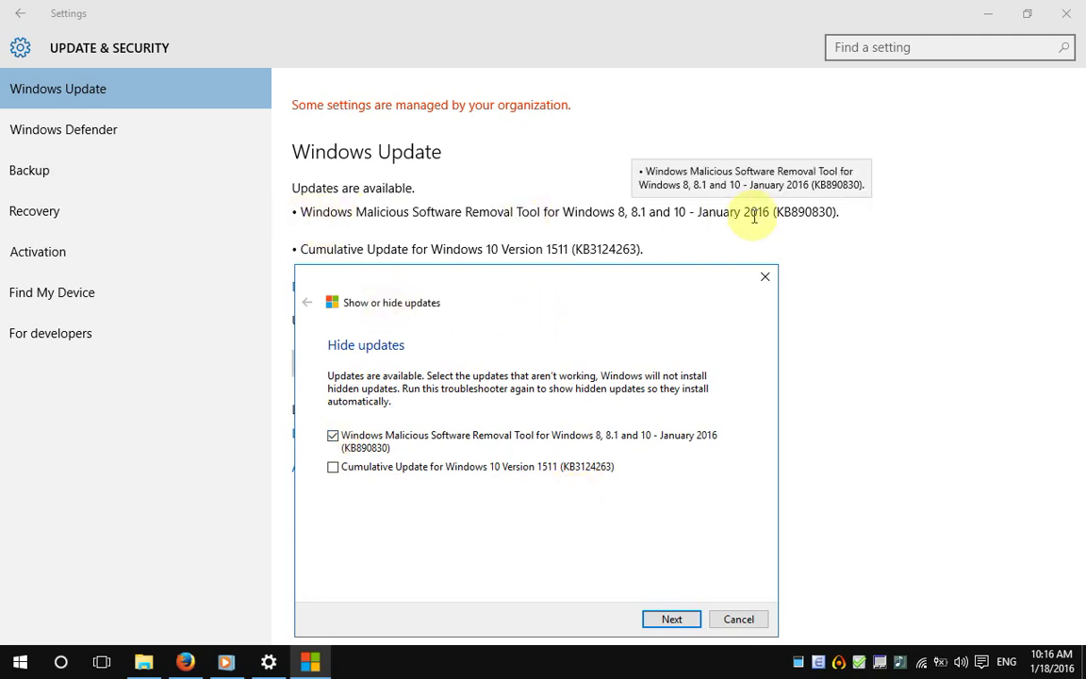
pyautogui.moveTo(545, 279); pyautogui.dragTo(537, 130)
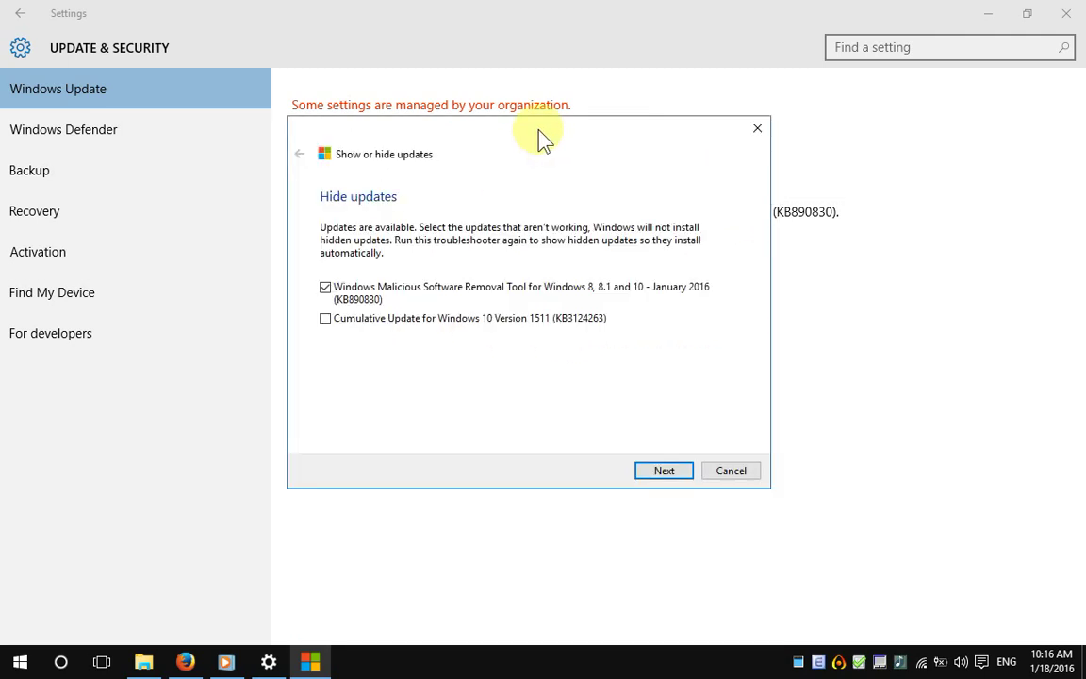
pyautogui.click(664, 476)
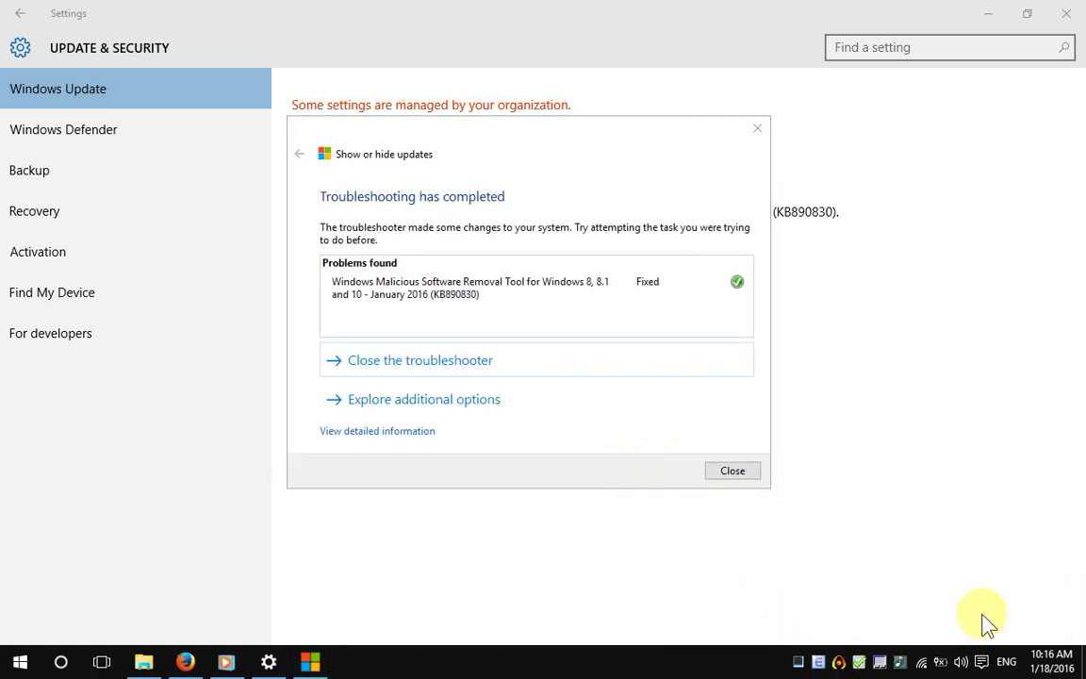
pyautogui.click(615, 441)
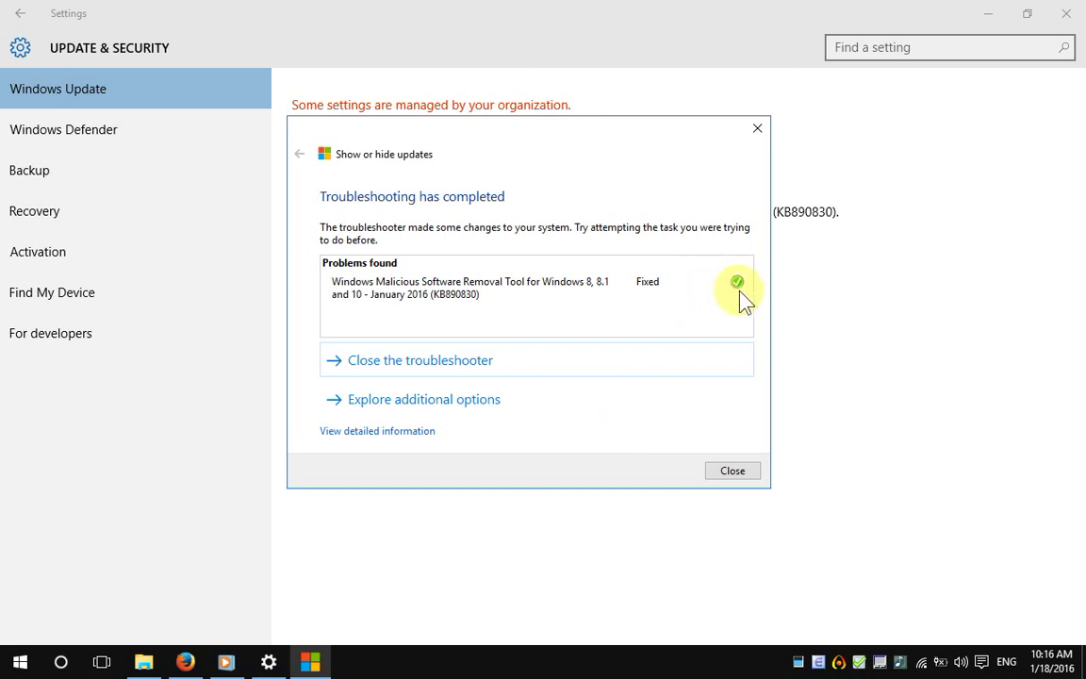
# - Restart Settings, recheck the update list under Update & security, and close the completed troubleshooter
pyautogui.press('Escape')
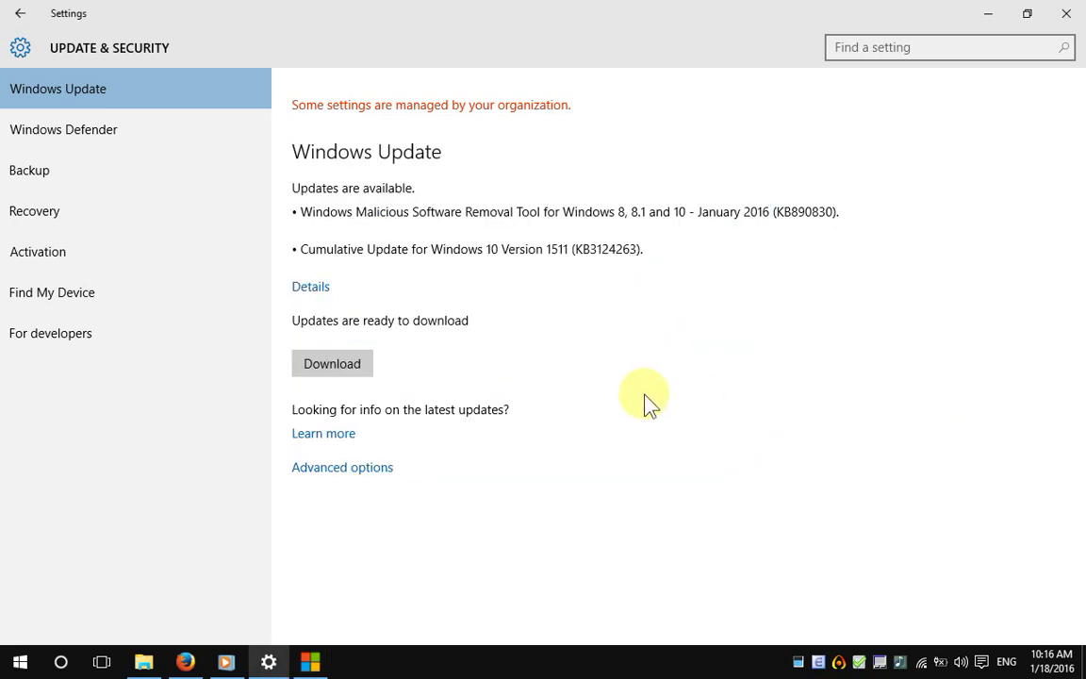
pyautogui.click(1064, 14)
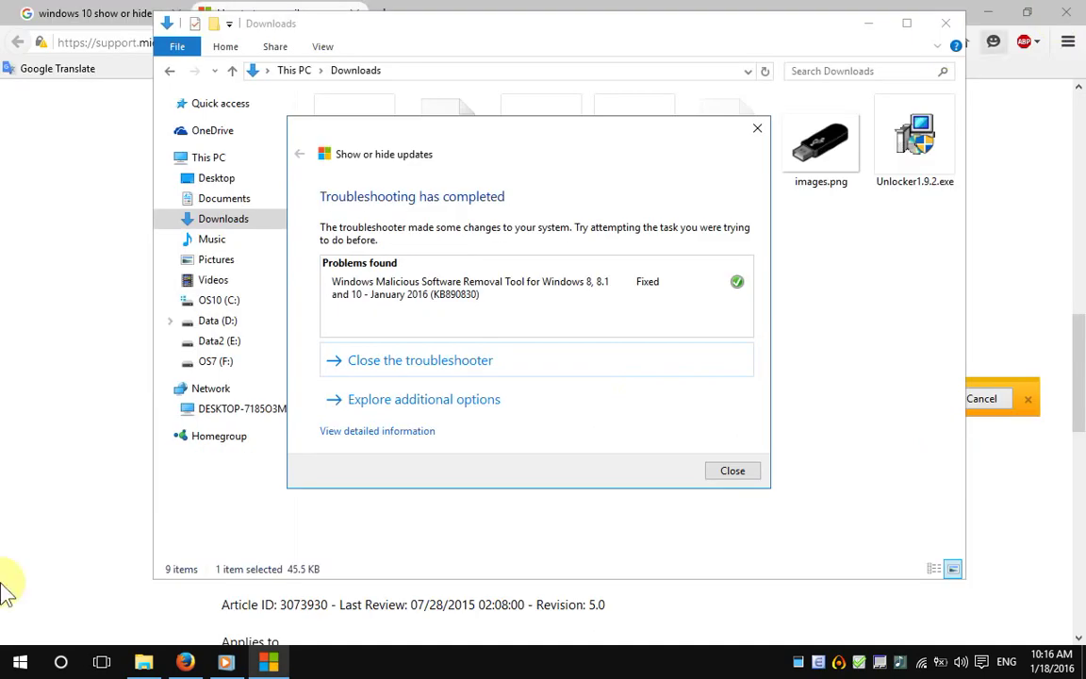
pyautogui.press('super')
pyautogui.click(325, 538)
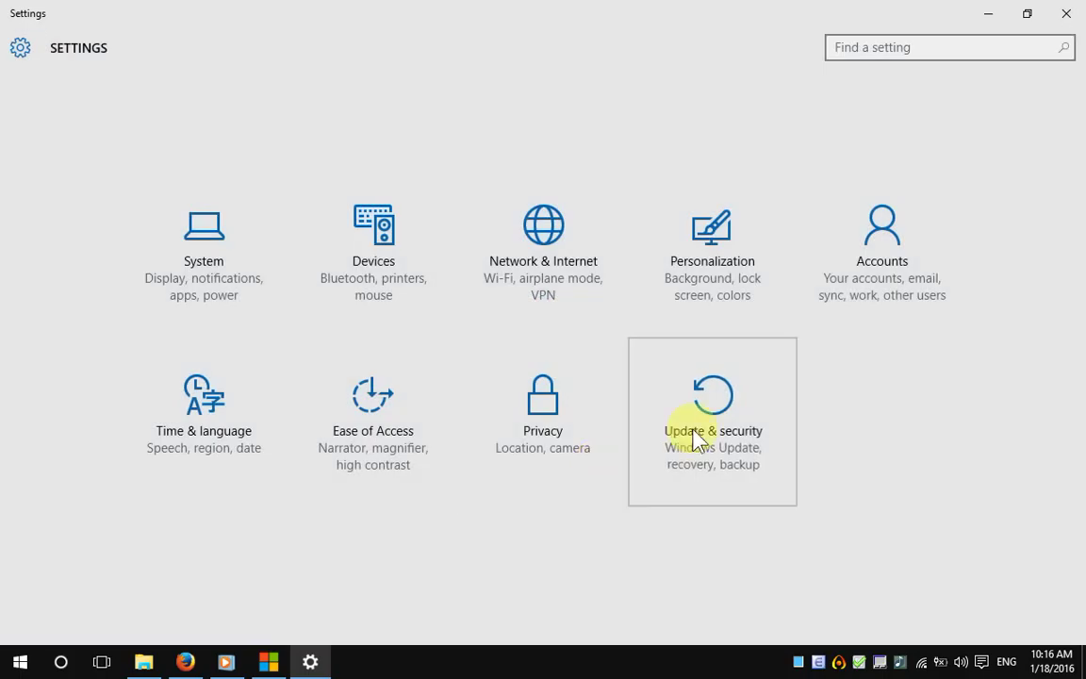
pyautogui.click(694, 439)
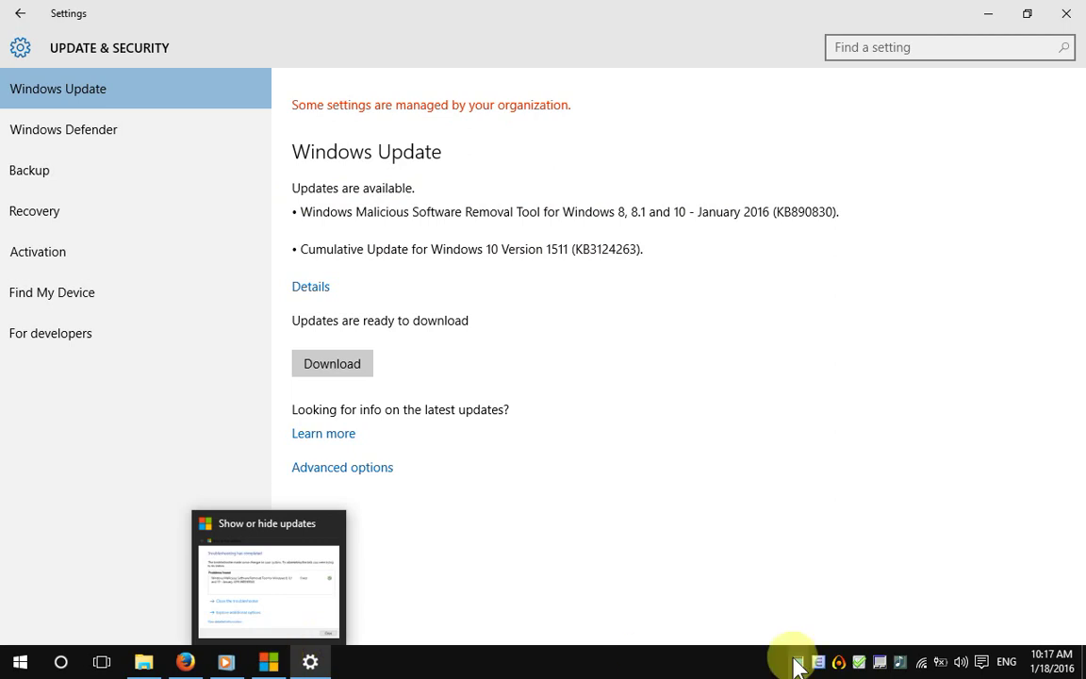
pyautogui.click(269, 661)
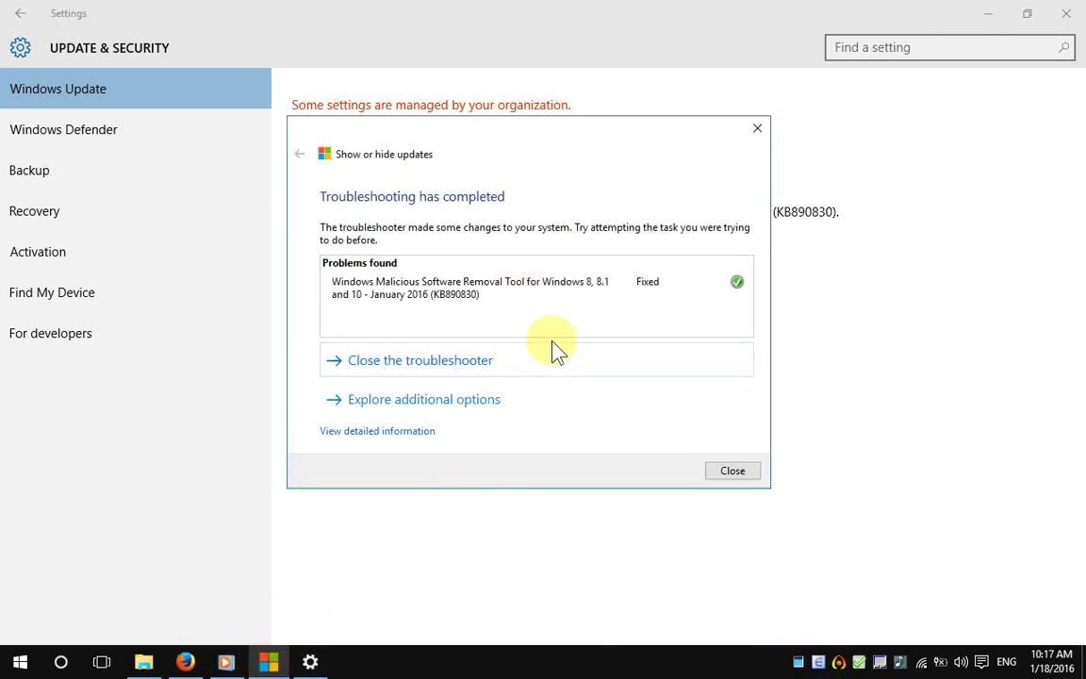
pyautogui.click(738, 474)
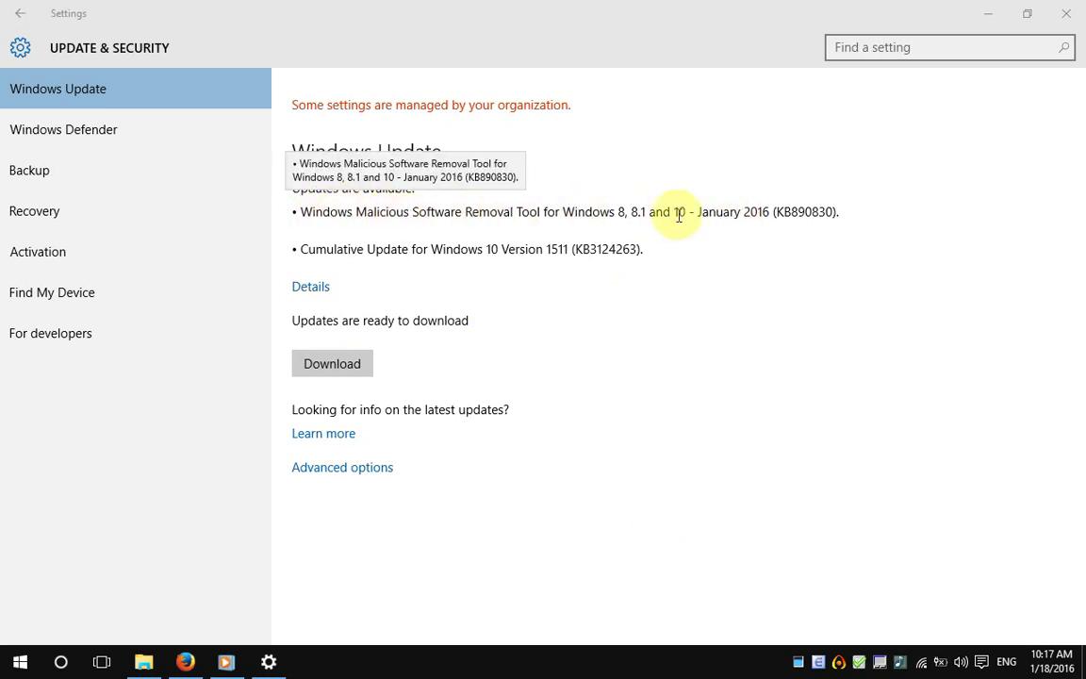
# - Run wushowhide.diagcab from Downloads again and have it list the hidden updates
pyautogui.click(144, 662)
pyautogui.doubleClick(485, 283)
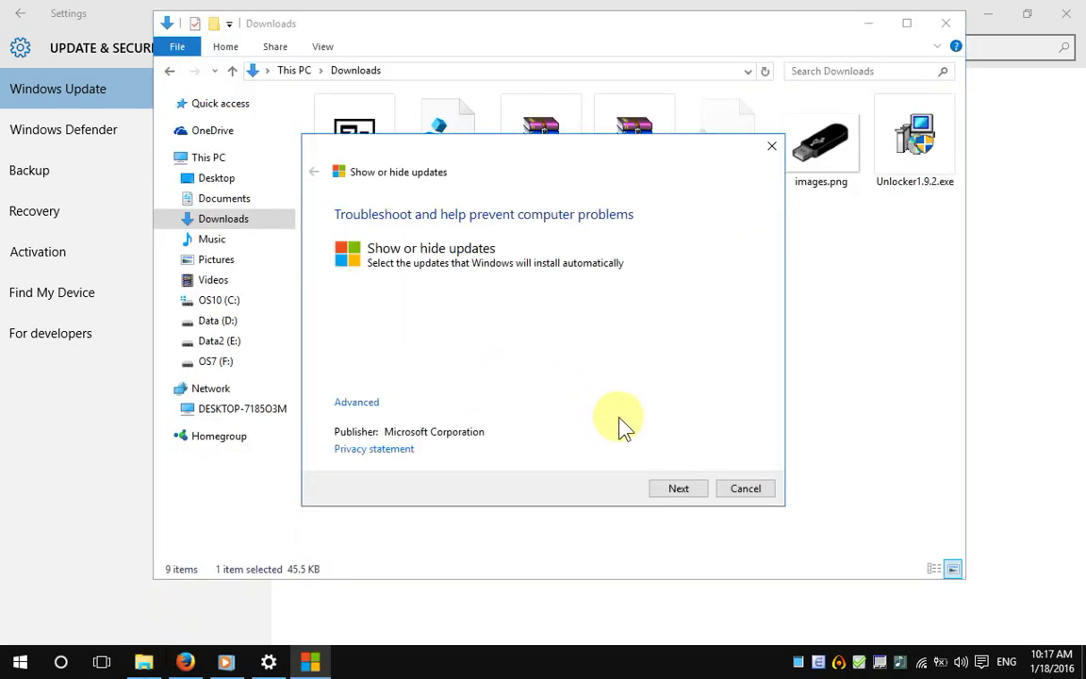
pyautogui.click(675, 490)
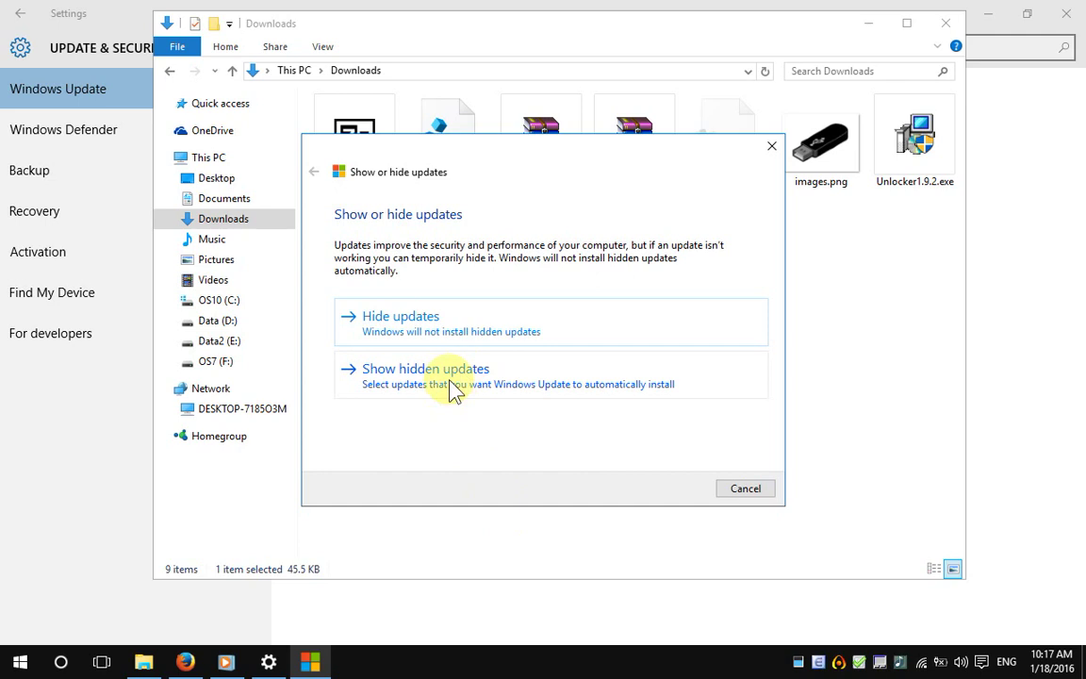
pyautogui.click(451, 377)
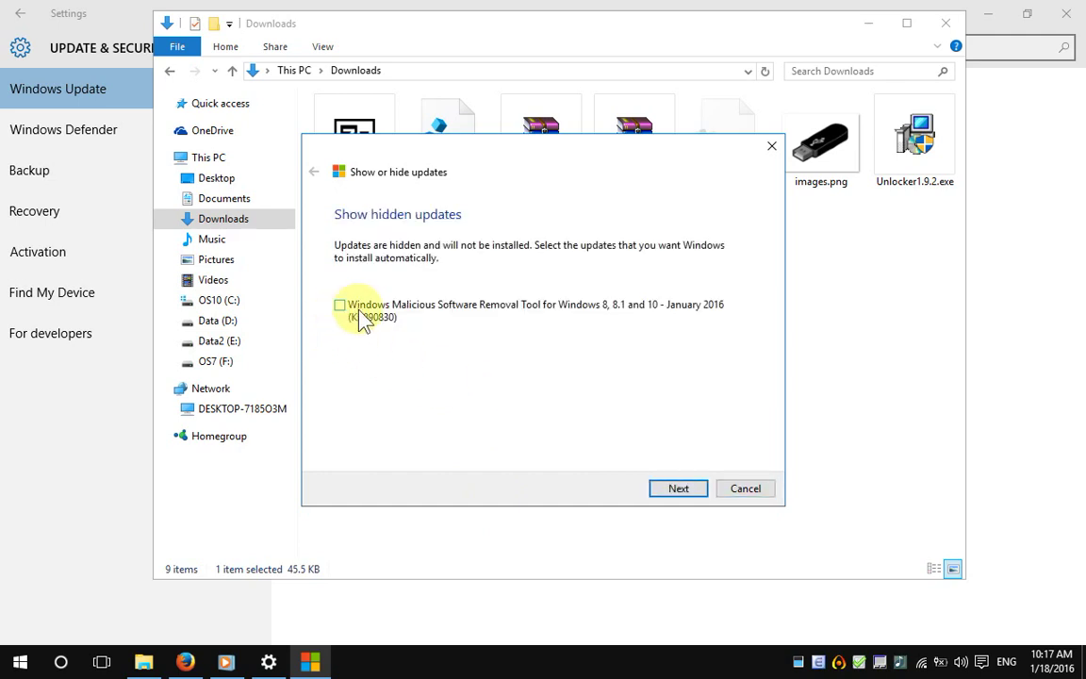
# - Try marking the Windows Malicious Software Removal Tool update (KB890830) to be unhidden, and exit the troubleshooter without applying it
pyautogui.click(340, 308)
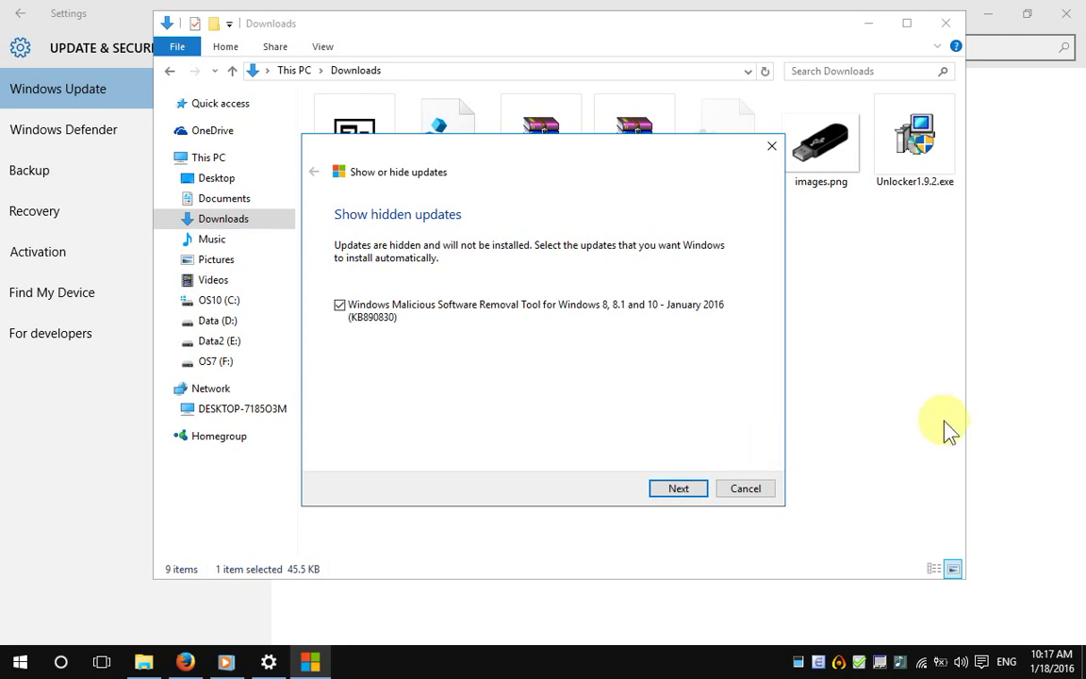
pyautogui.click(340, 306)
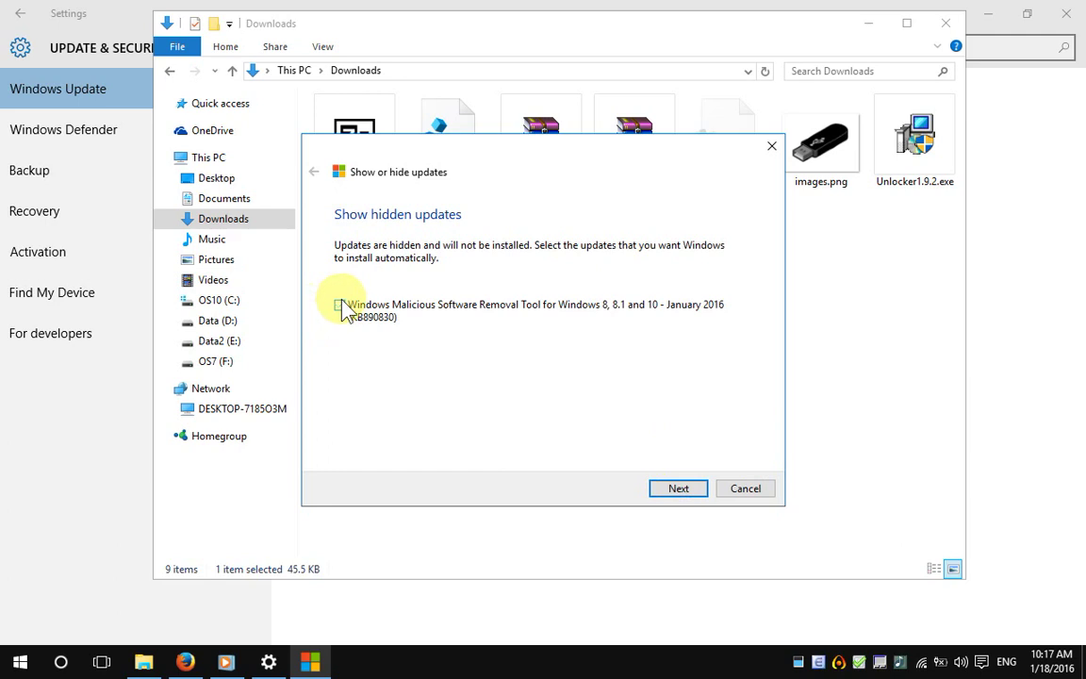
pyautogui.click(771, 146)
# - Minimize the Downloads, Settings and Firefox windows to show the desktop
pyautogui.click(868, 22)
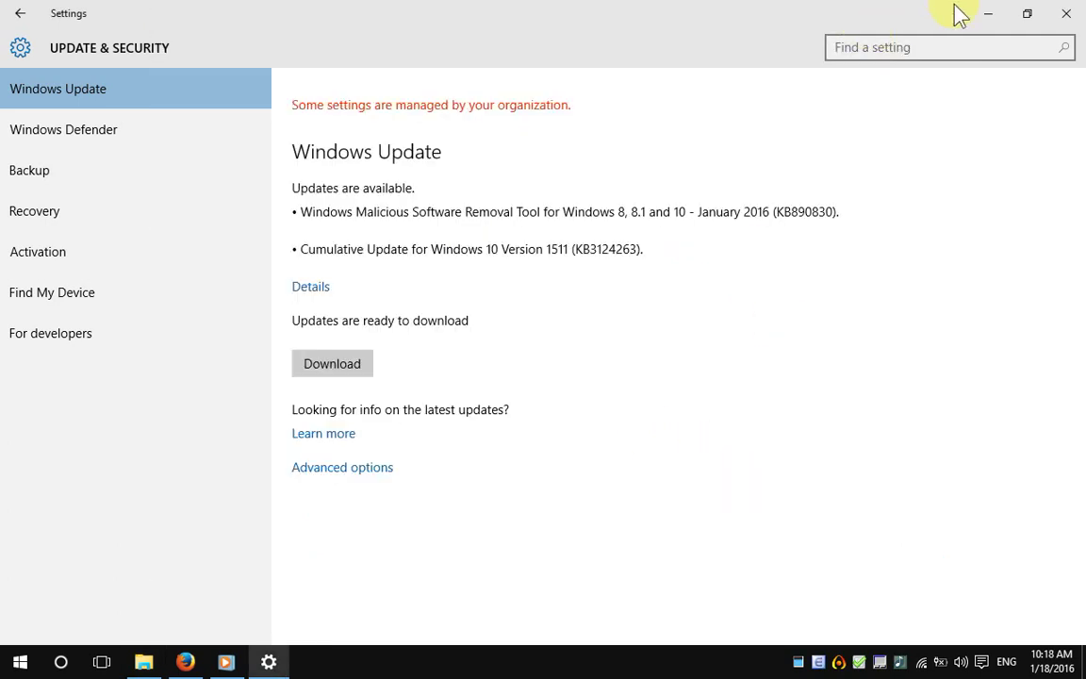
pyautogui.click(987, 13)
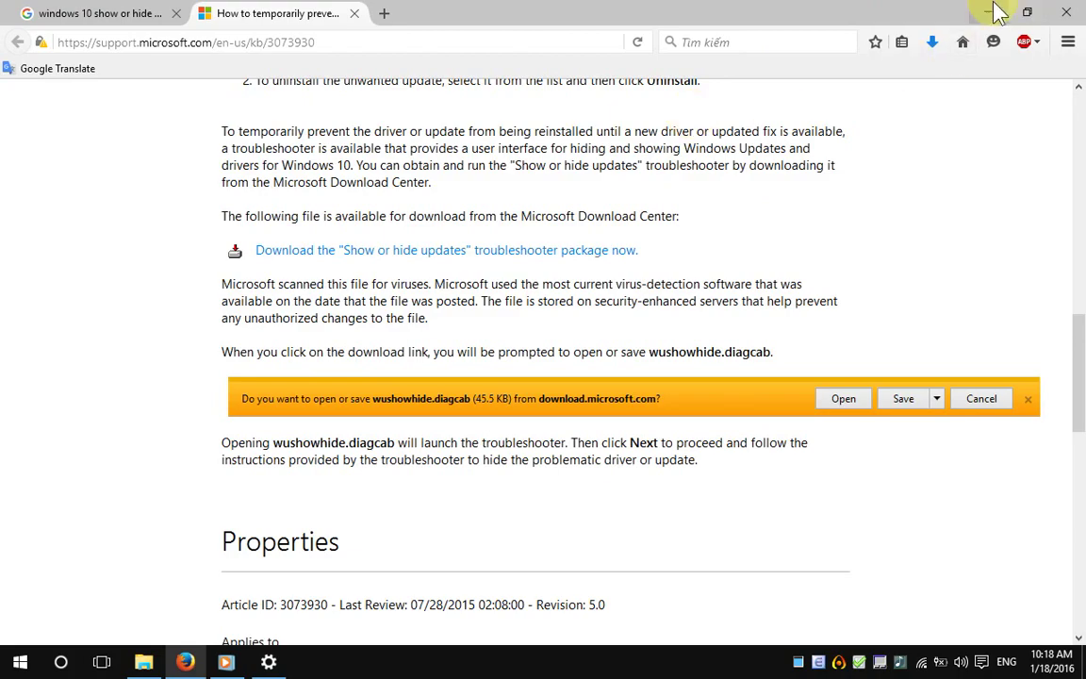
pyautogui.click(992, 12)
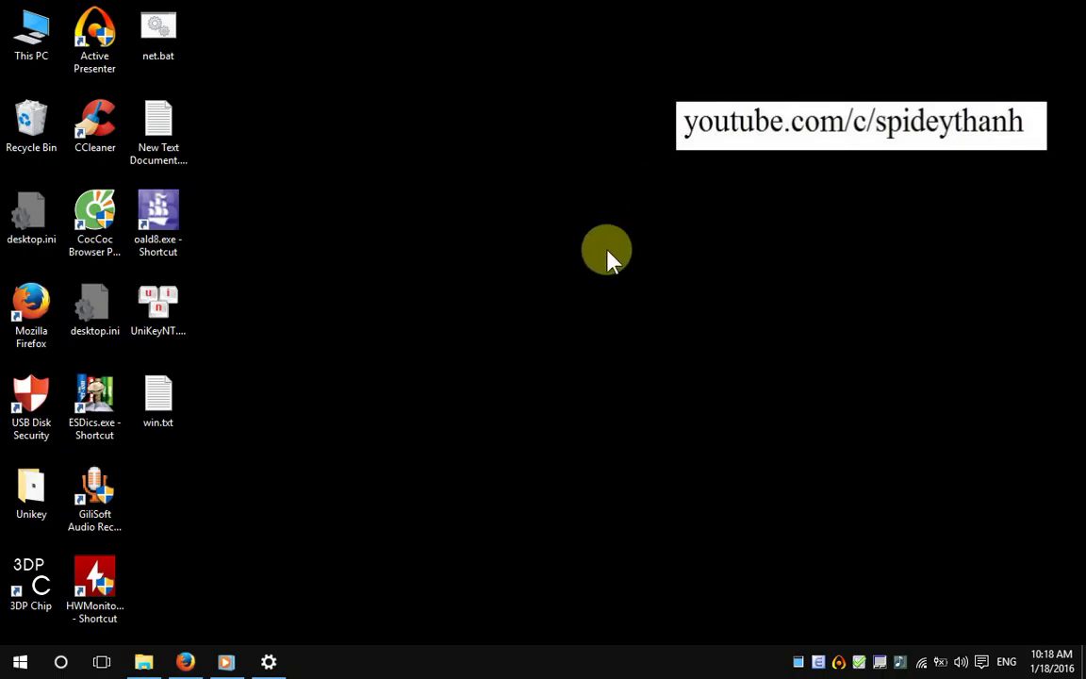